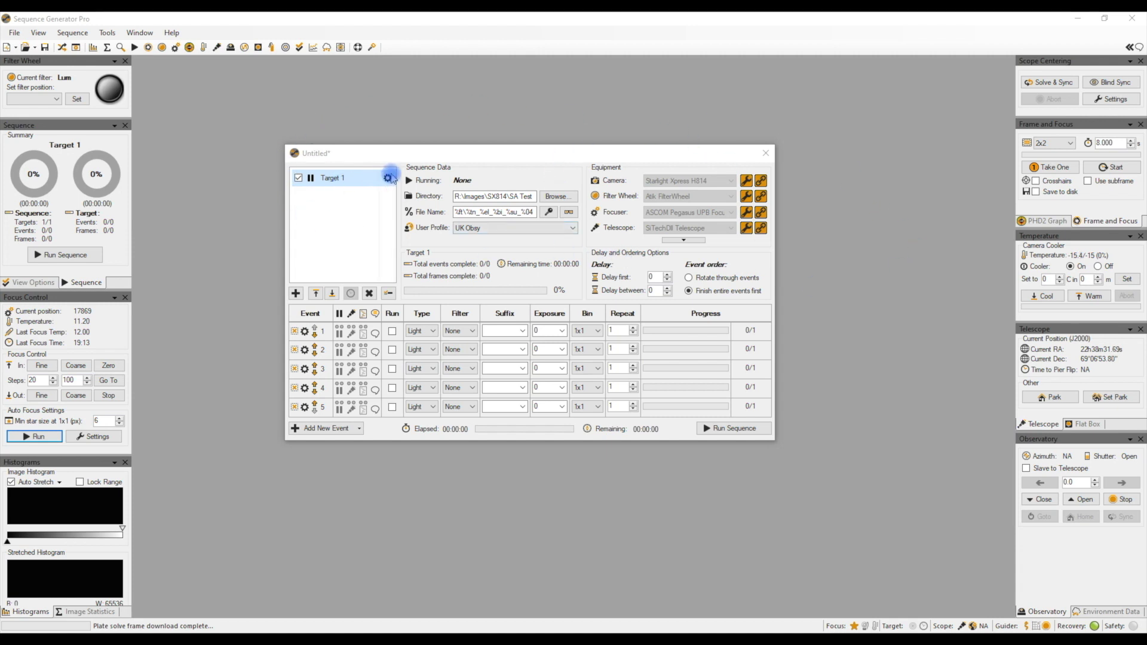
click(389, 178)
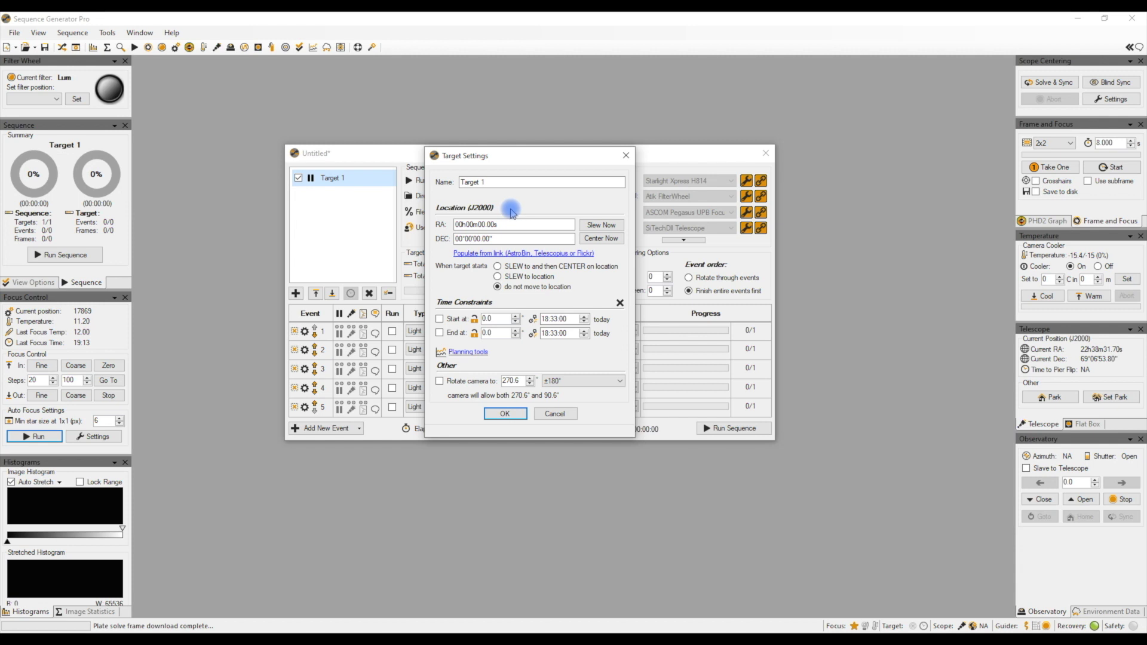
click(491, 225)
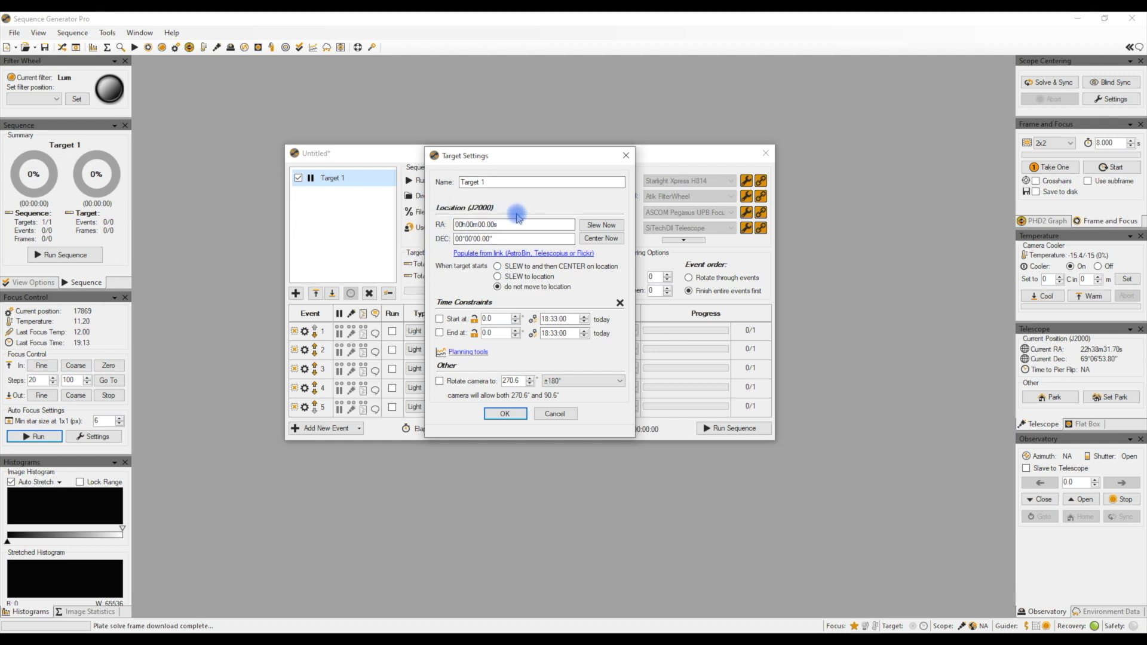
click(505, 413)
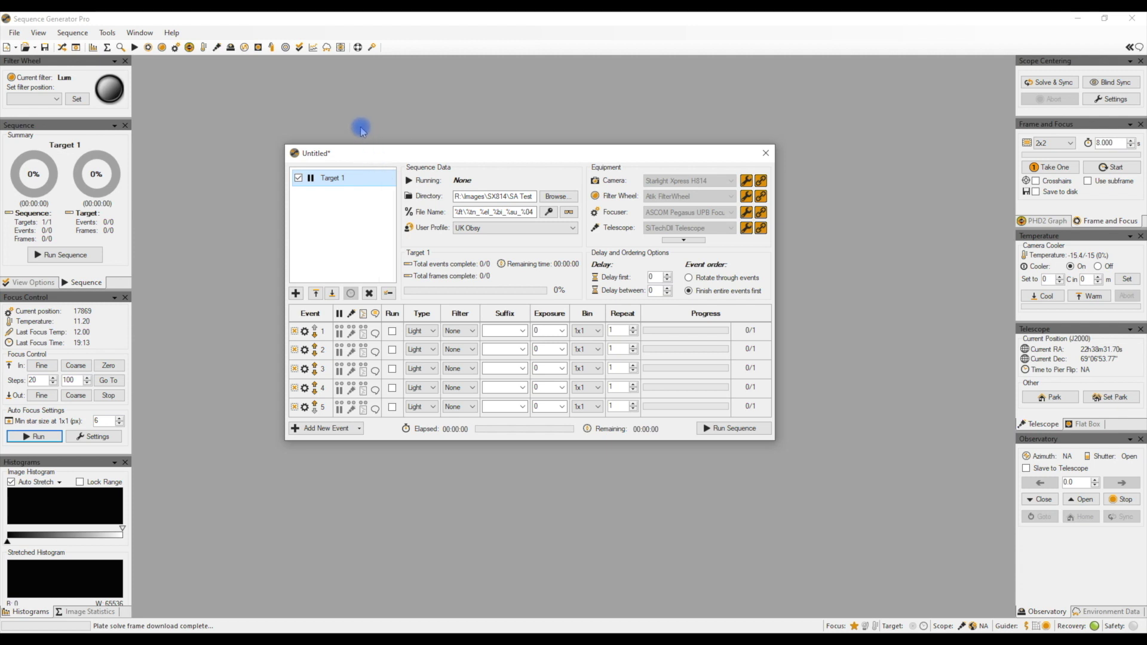
Open the saved frame NGC 1396 (elephant)_600sec_1x1_H_0002 in the image viewer
click(14, 32)
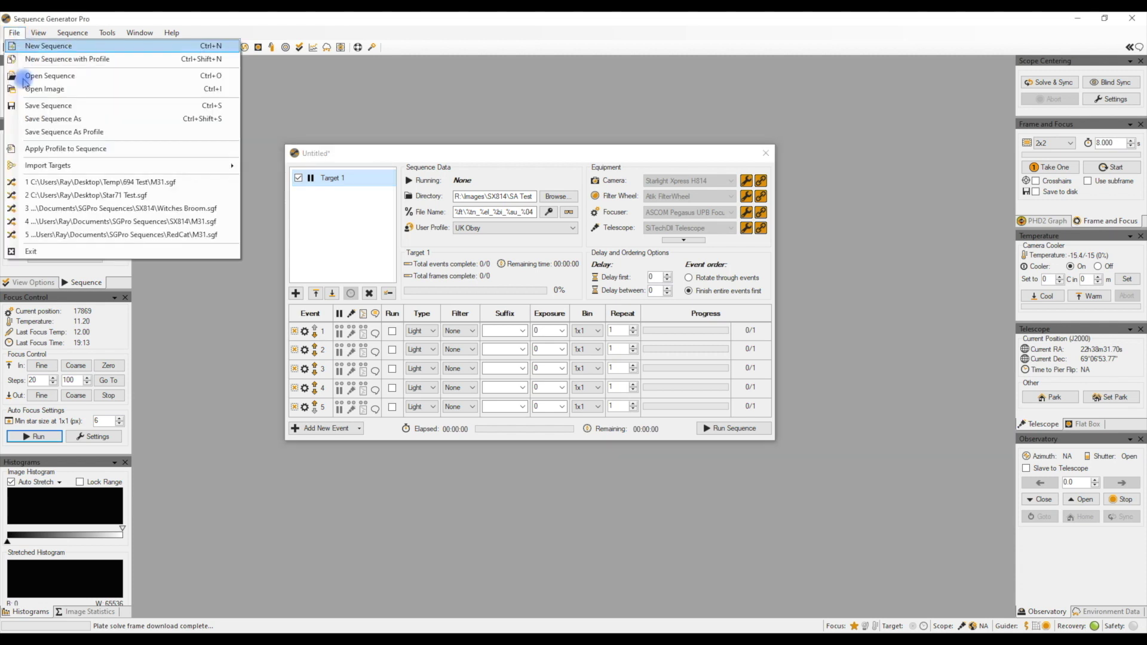
click(41, 88)
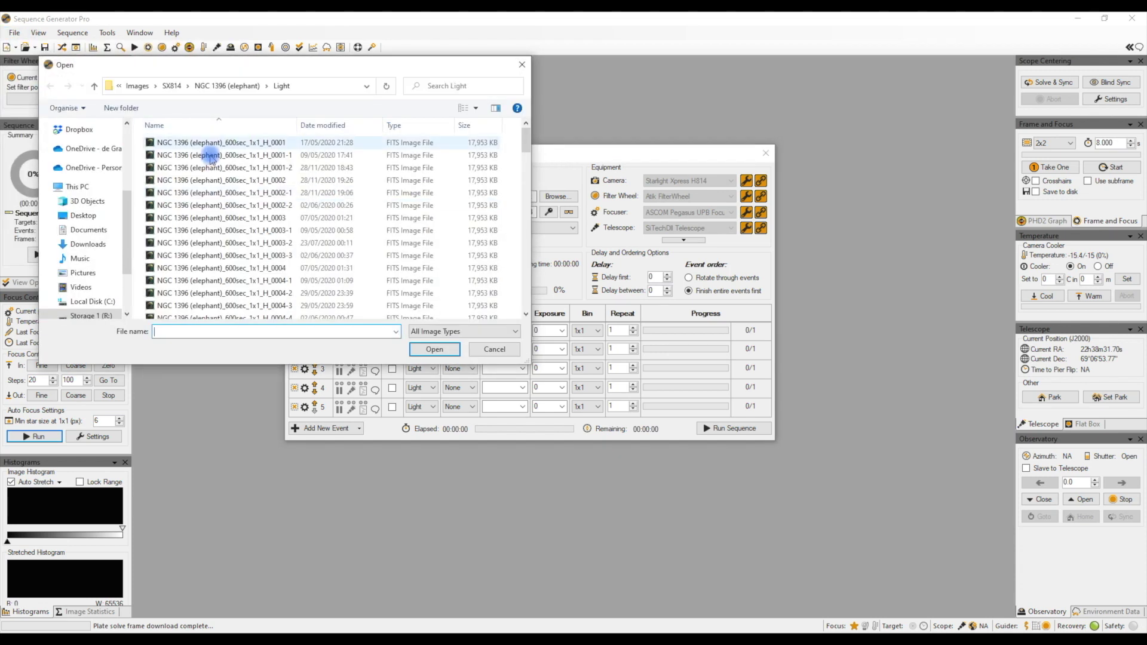
double_click(203, 180)
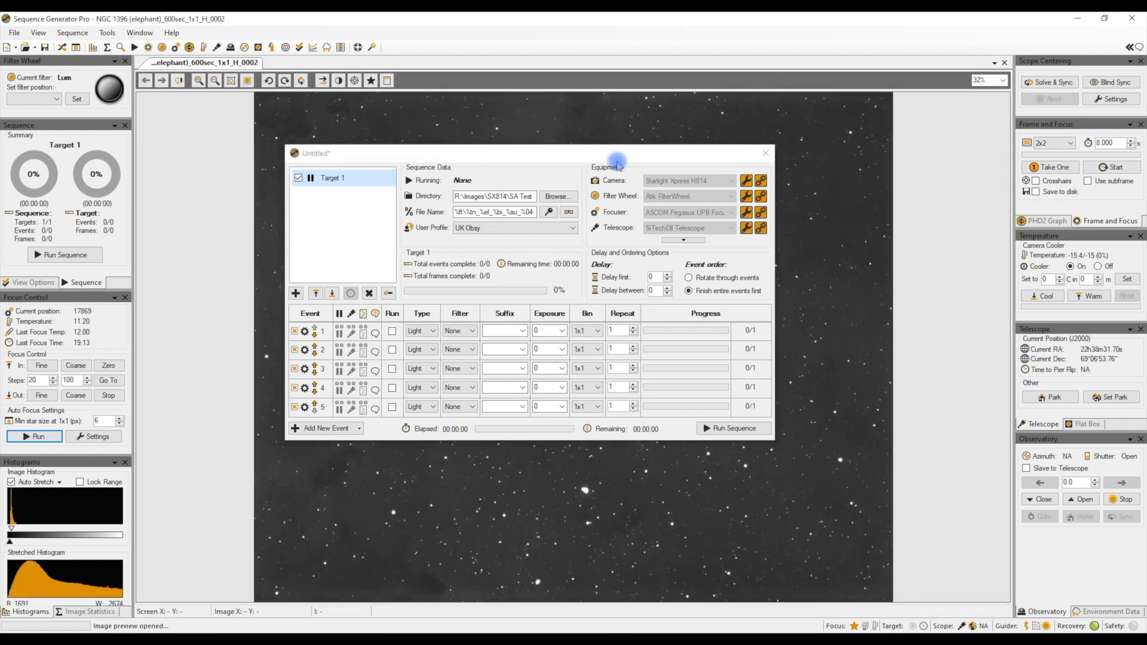
Close the sequencer and rotate the image 180° so the trunk rises from below
click(766, 153)
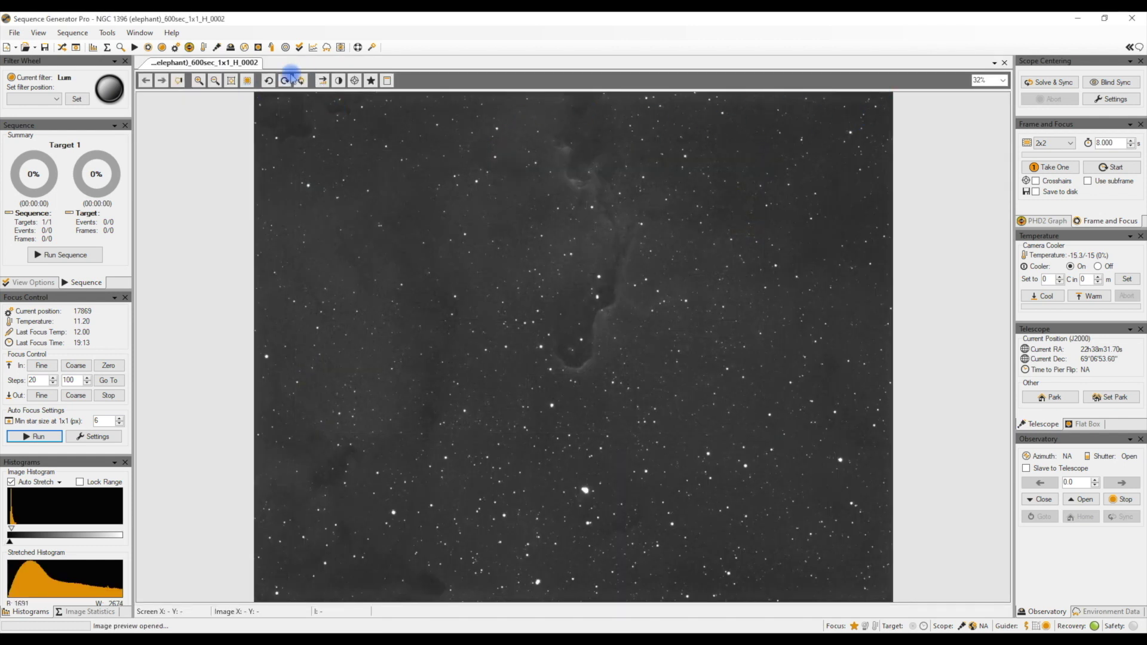
click(268, 80)
click(269, 80)
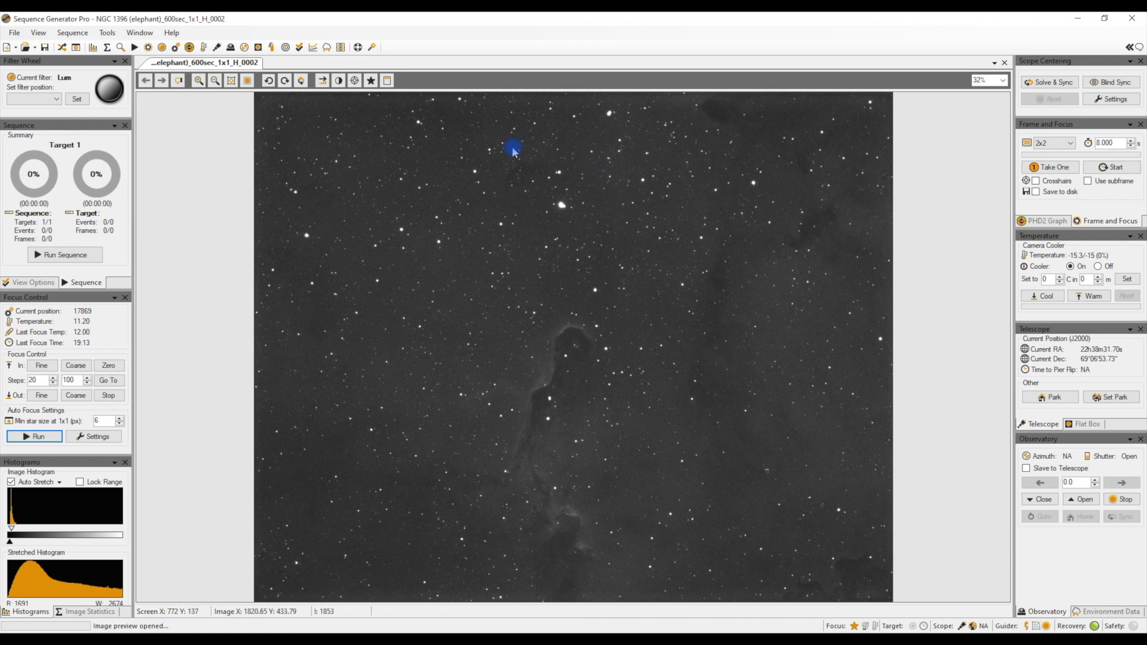
Plate-solve the elephant frame (RA 21:36:48, Dec 57°31'04", angle 270.64) and make it Target 1's reference
right_click(525, 268)
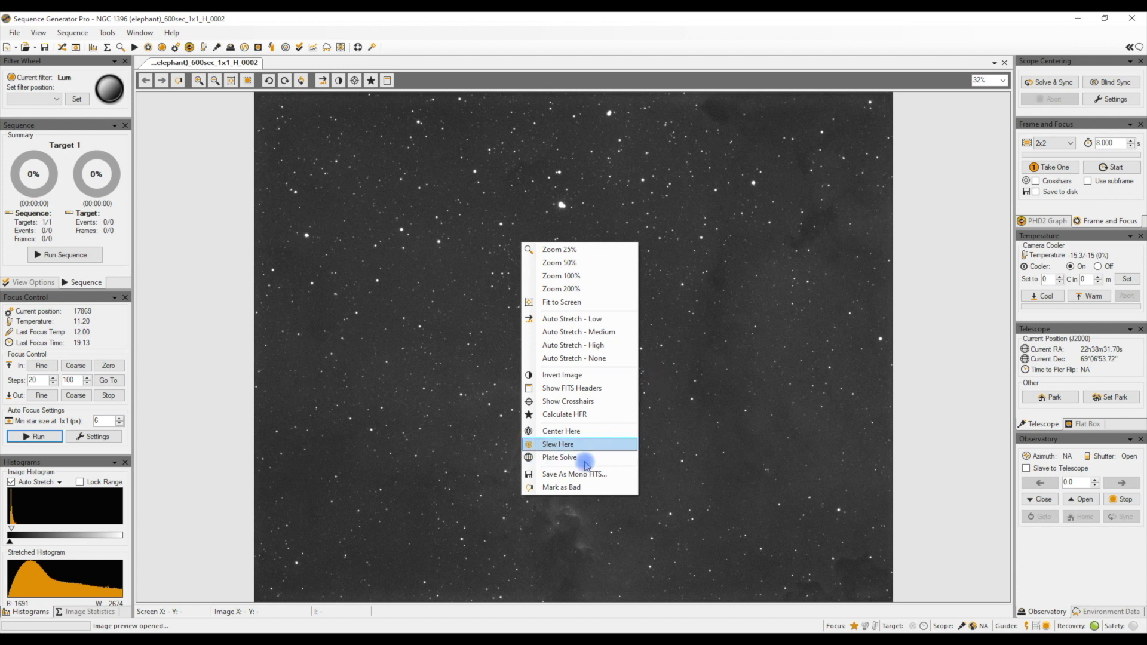
click(560, 457)
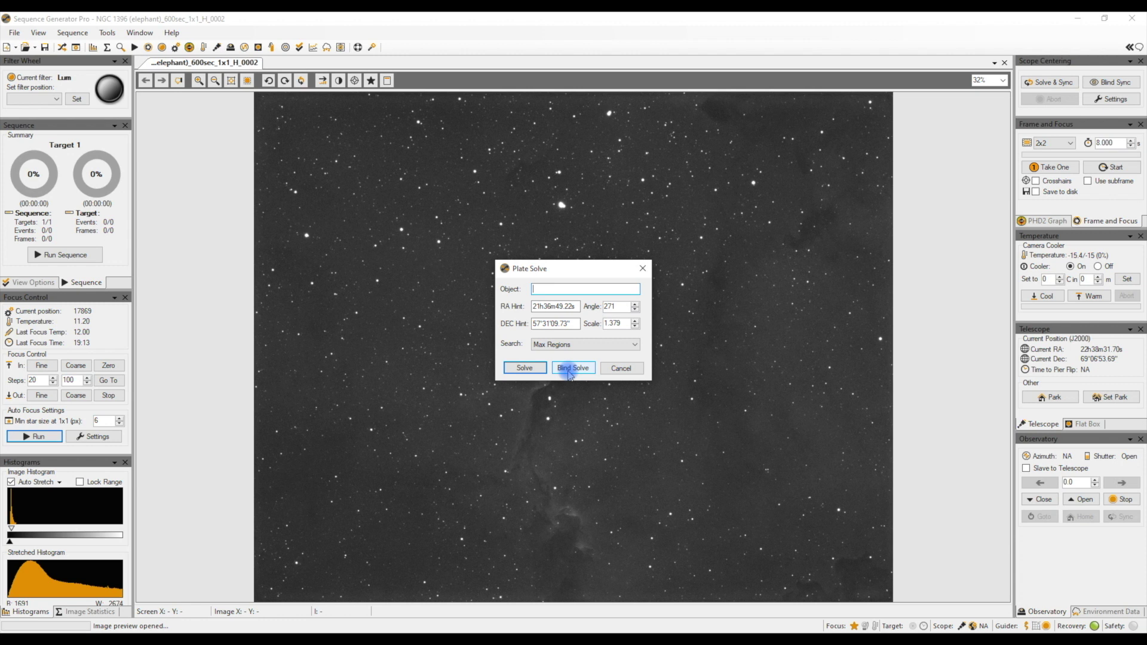
click(524, 368)
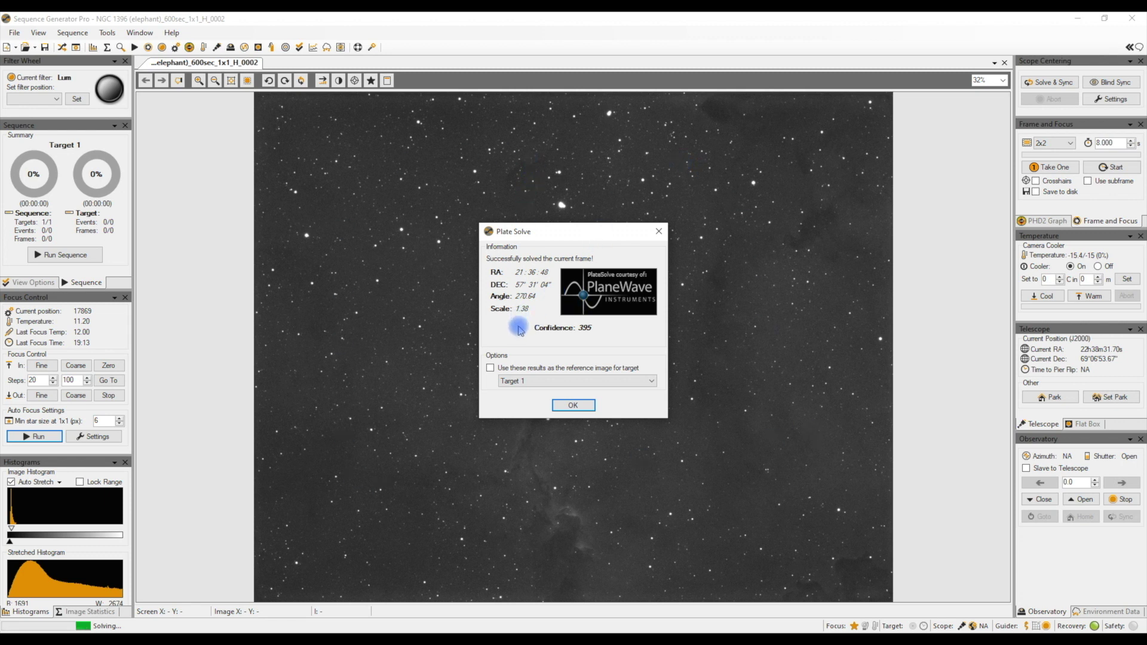
click(490, 368)
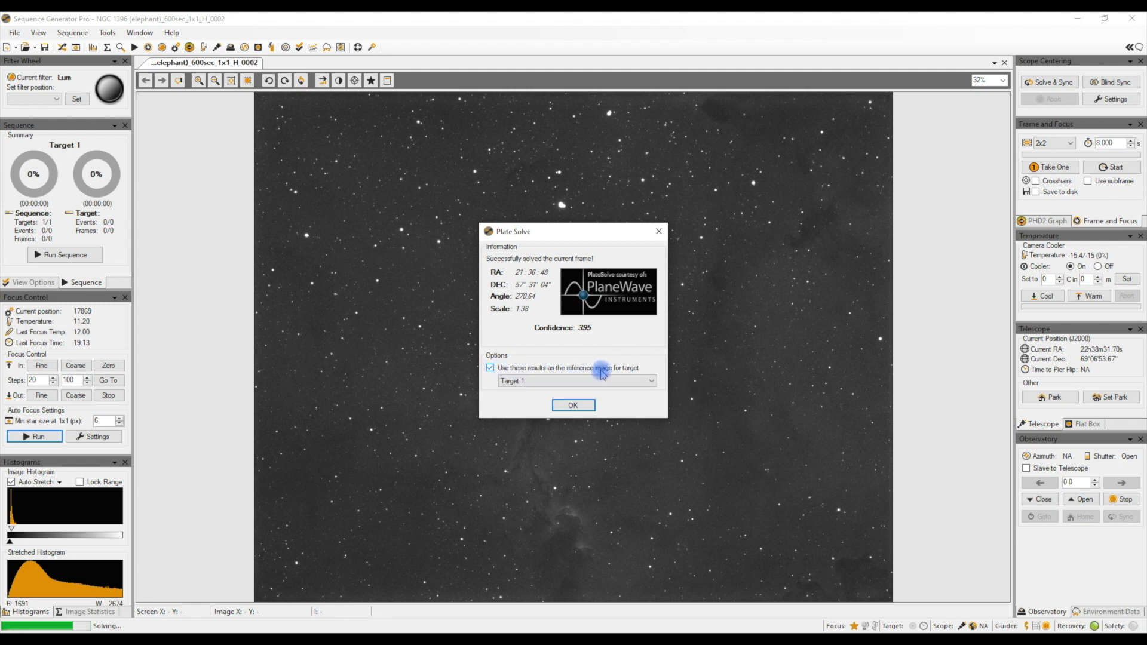
click(572, 406)
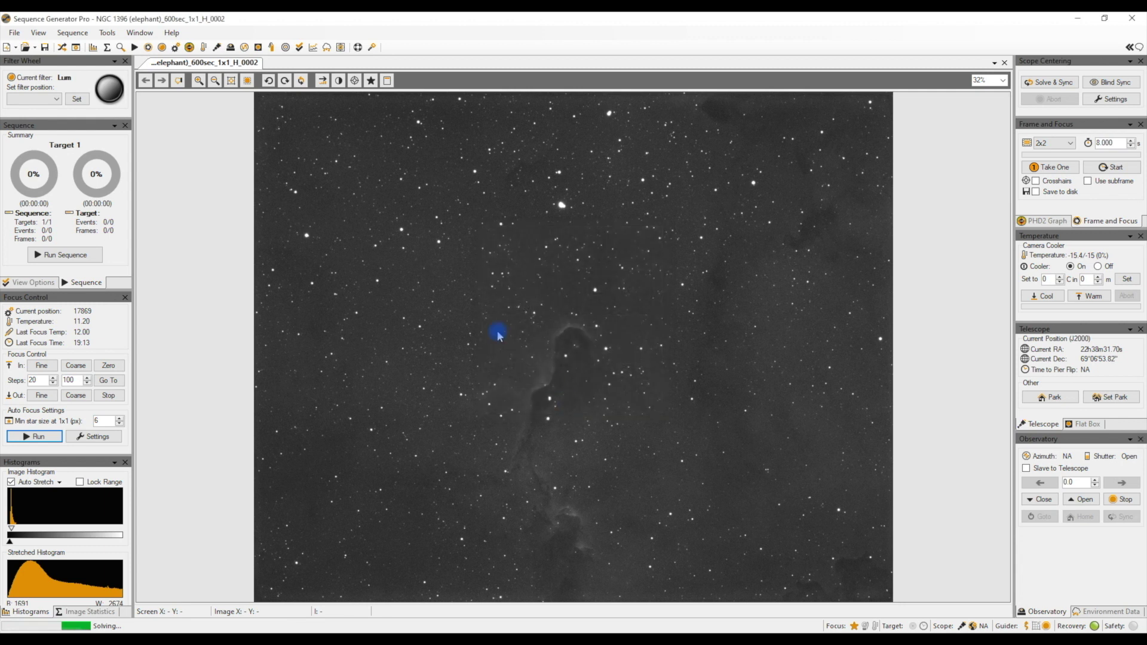
Reopen the sequence and slew the telescope to Target 1's solved position, RA 21h36m48.41s
click(61, 48)
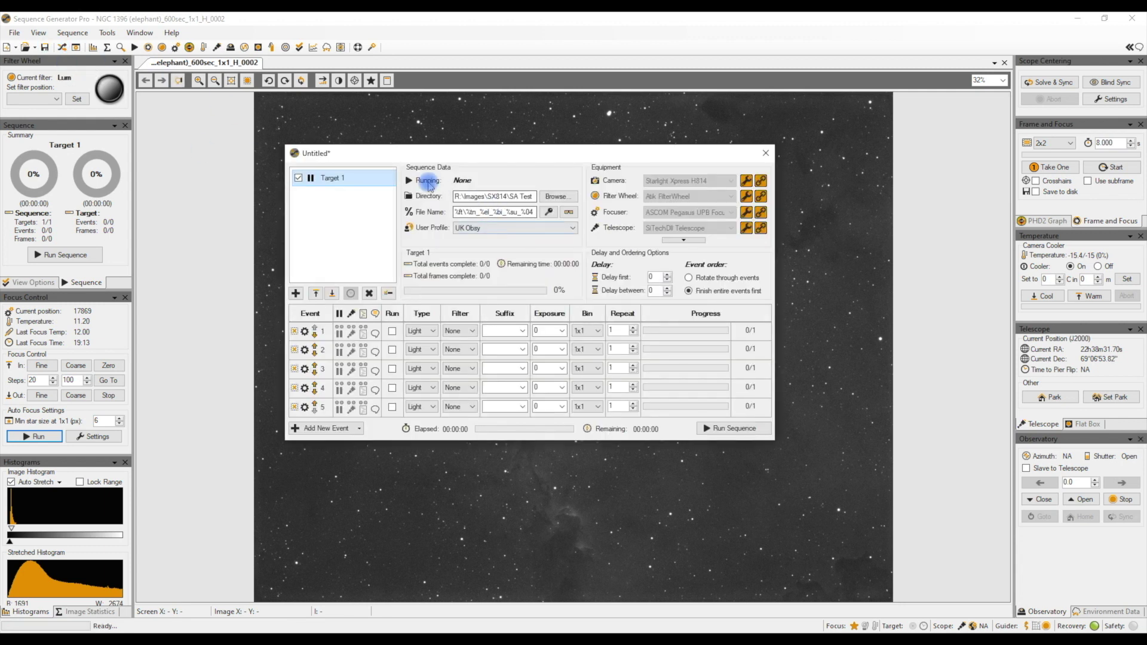
click(388, 178)
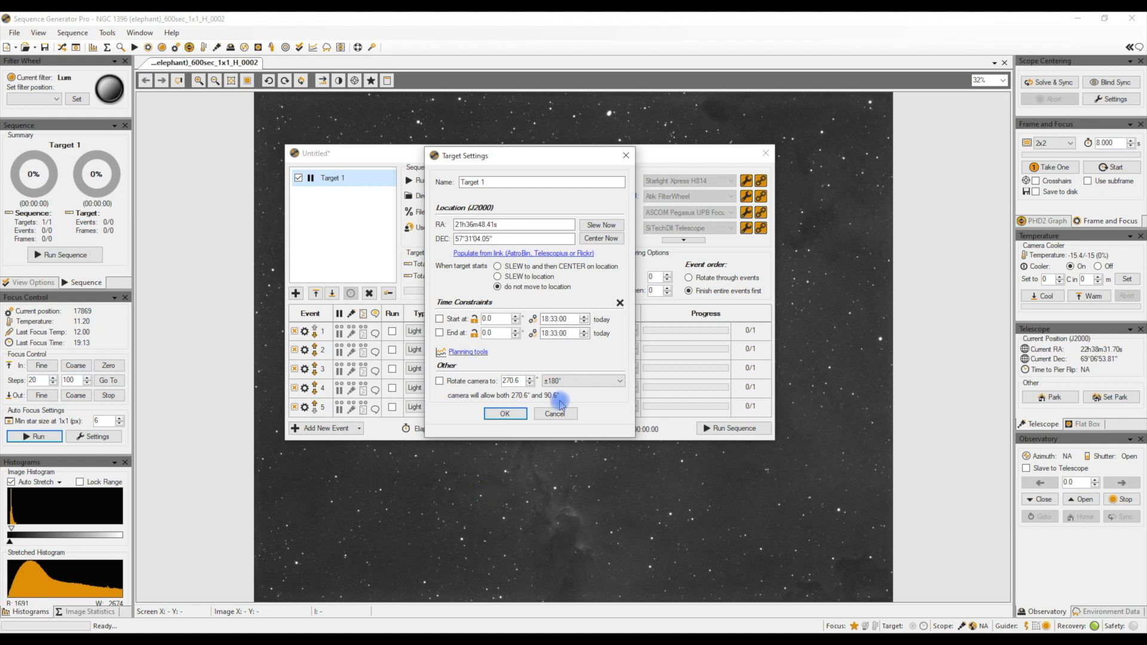
click(601, 225)
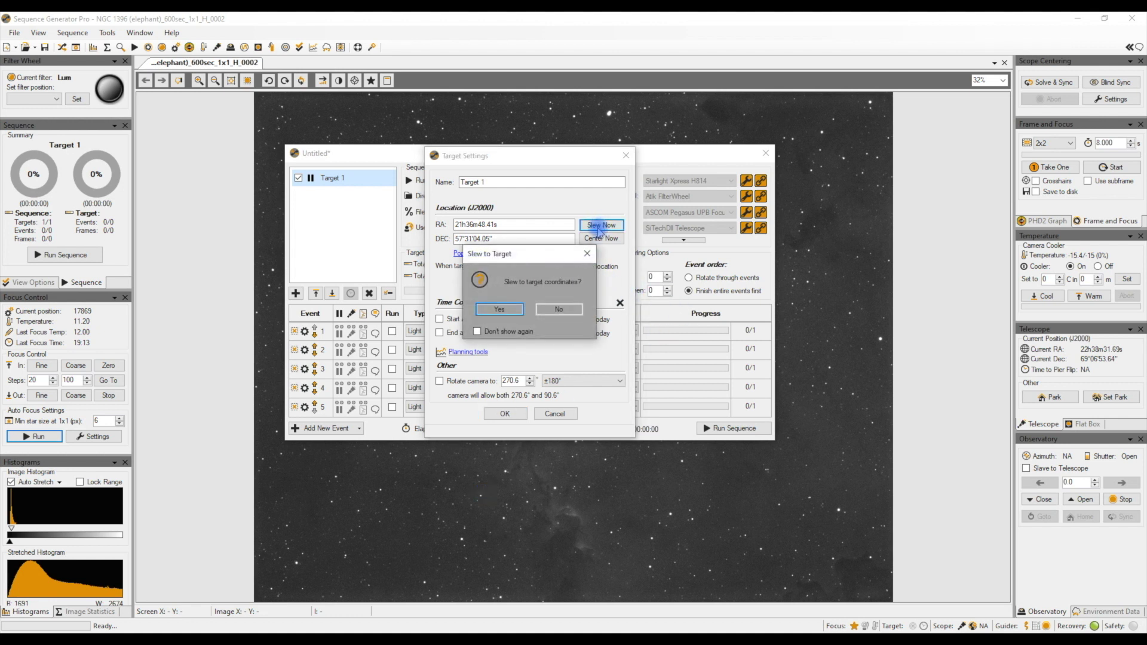
click(524, 312)
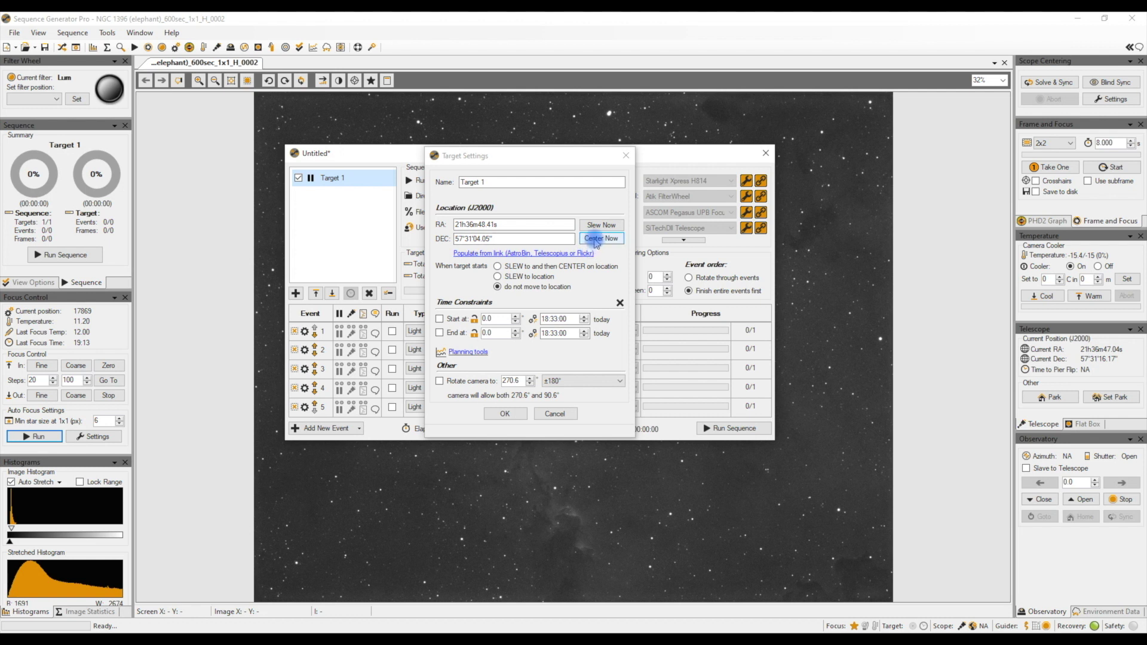
Center the telescope on Target 1, reaching 2 px total error on the second attempt
click(595, 239)
click(507, 307)
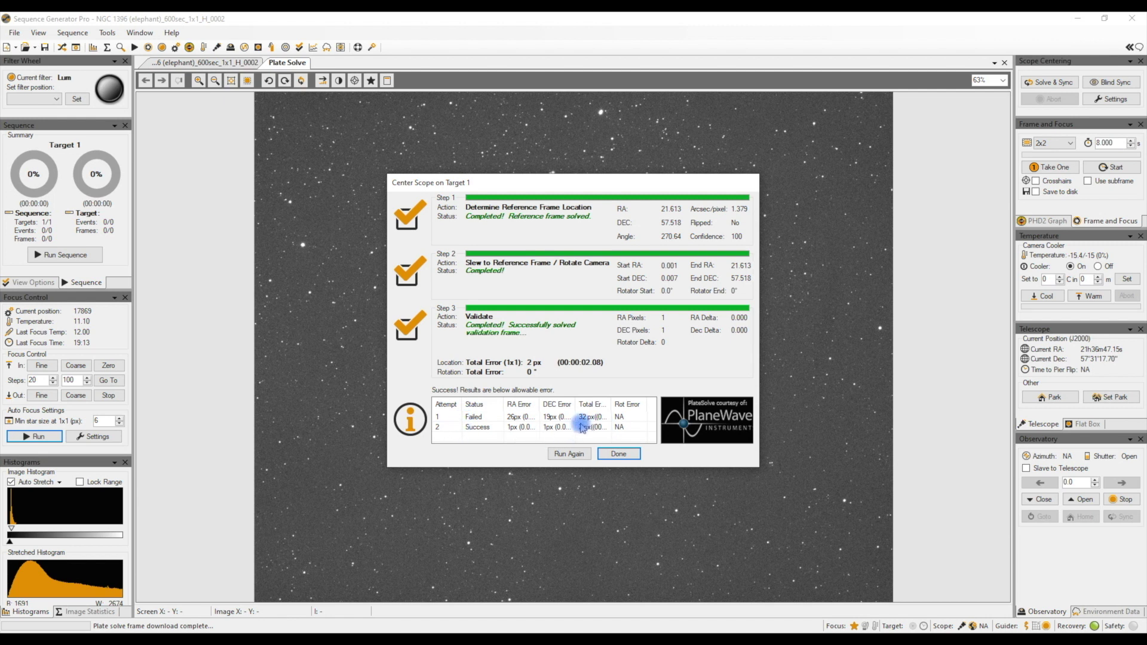
click(619, 454)
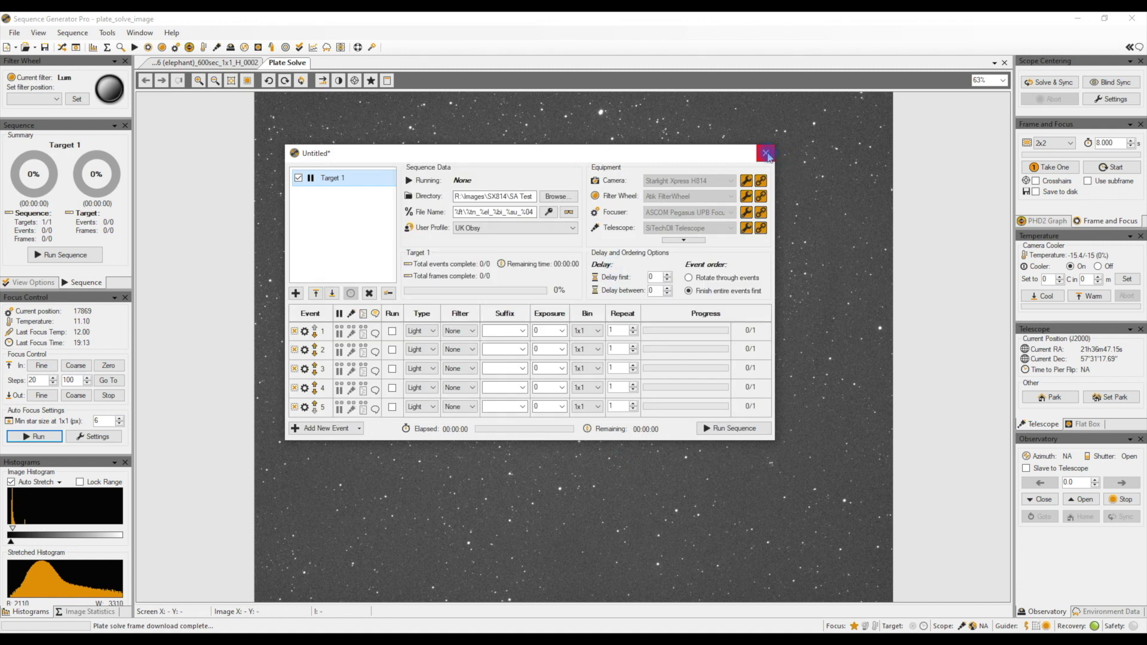
Close the sequence and view the elephant reference, then the new plate-solve frame
click(765, 153)
click(226, 65)
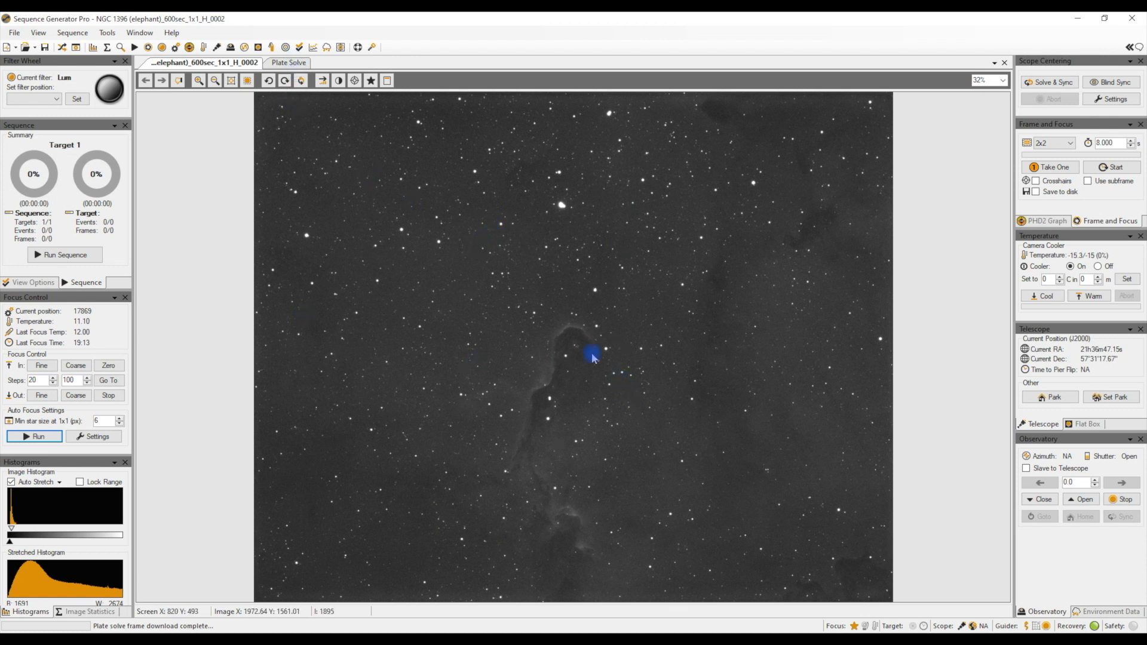
click(288, 64)
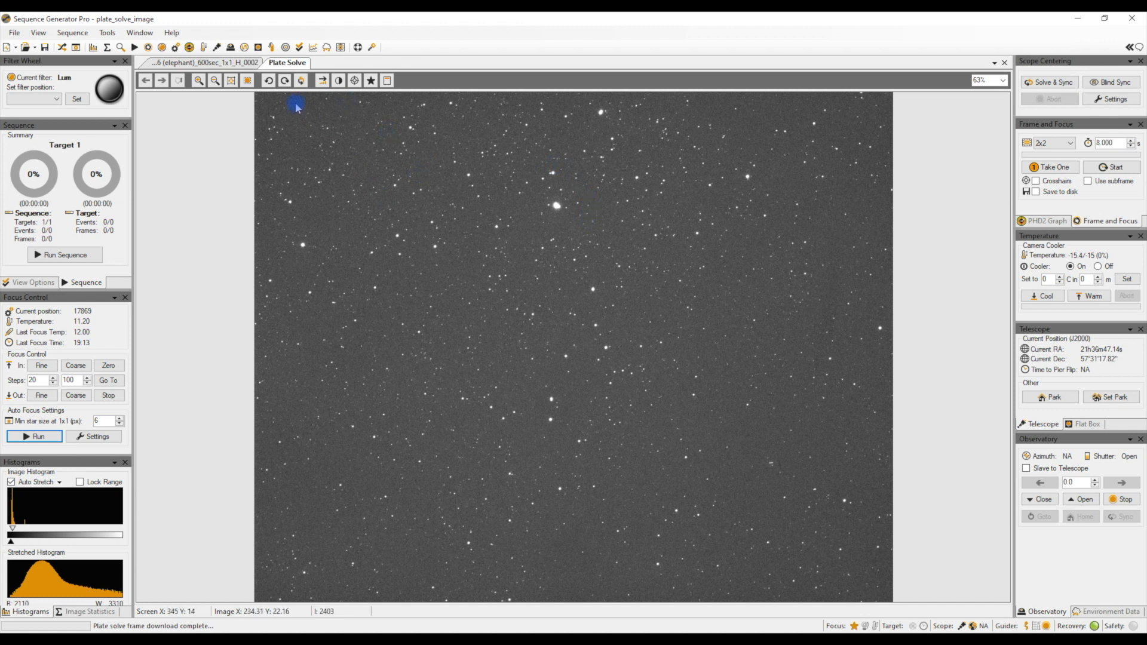
Flip repeatedly between the plate-solve frame and elephant reference to compare framing, ending on the reference
click(219, 64)
click(293, 63)
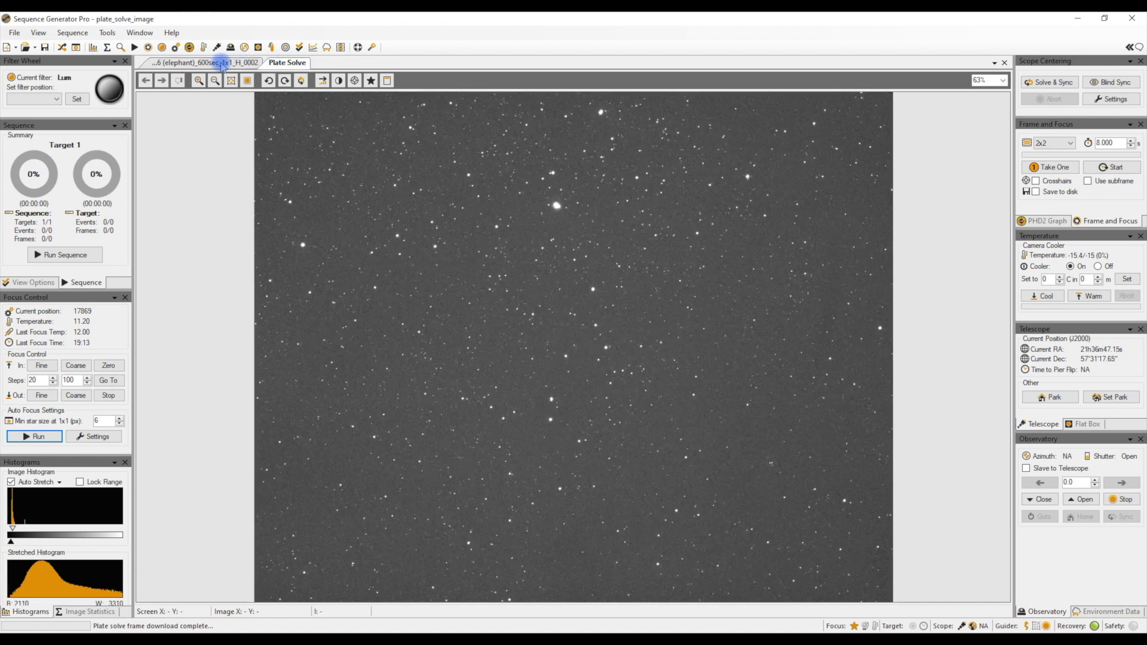
click(219, 64)
click(291, 69)
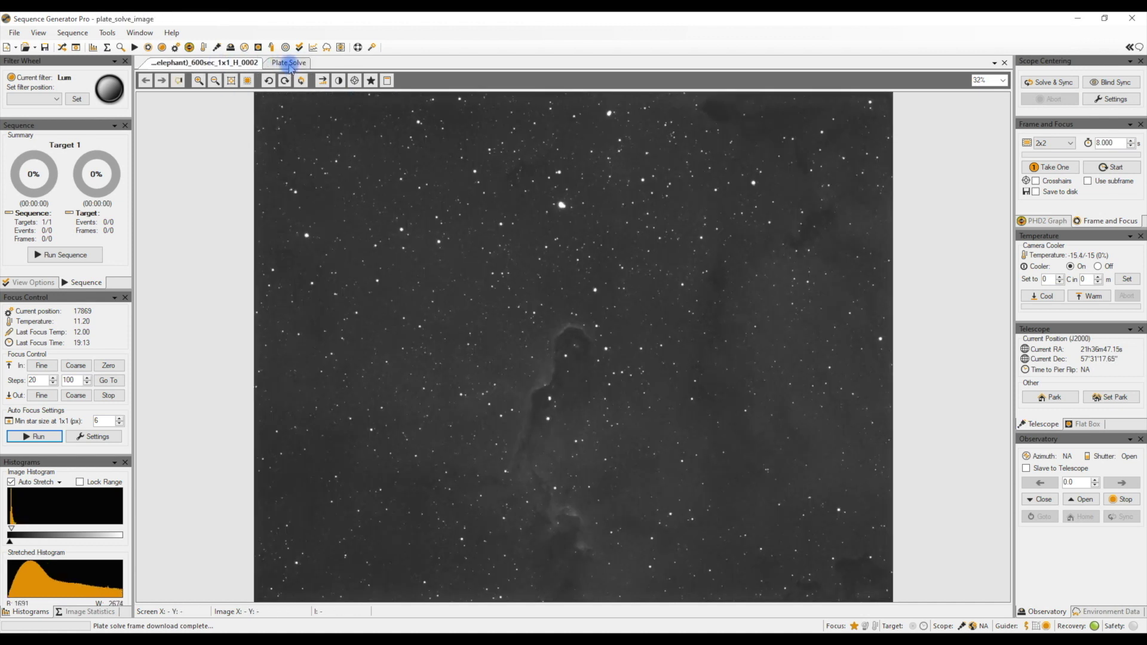
click(233, 65)
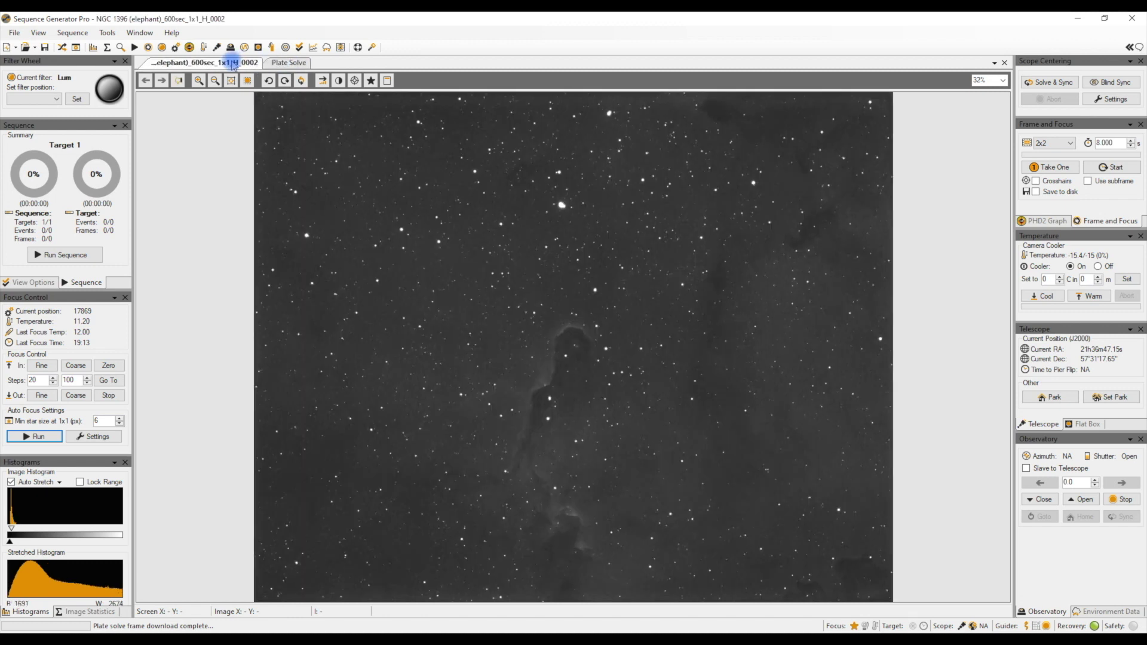
click(288, 64)
click(167, 66)
click(285, 63)
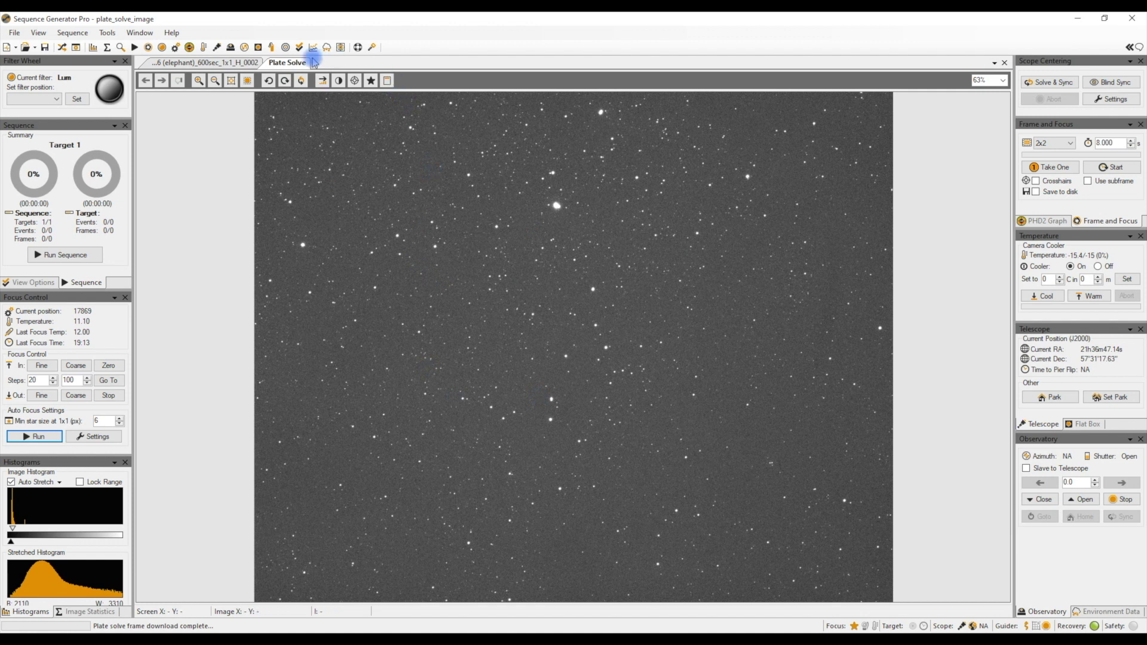
click(238, 63)
click(274, 63)
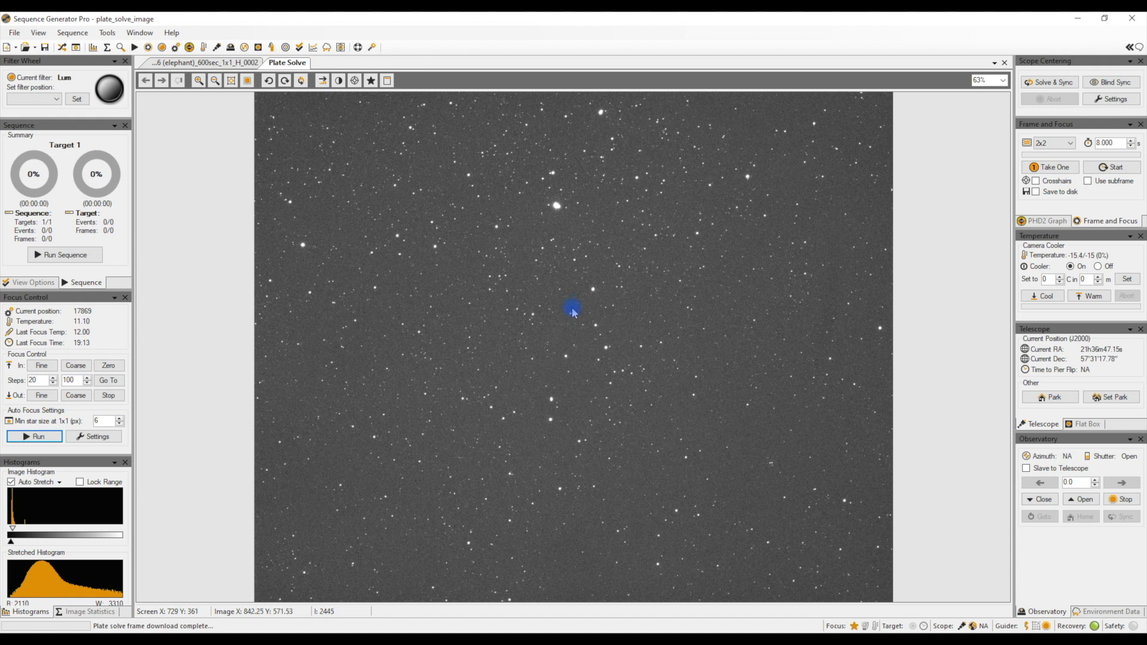
click(218, 62)
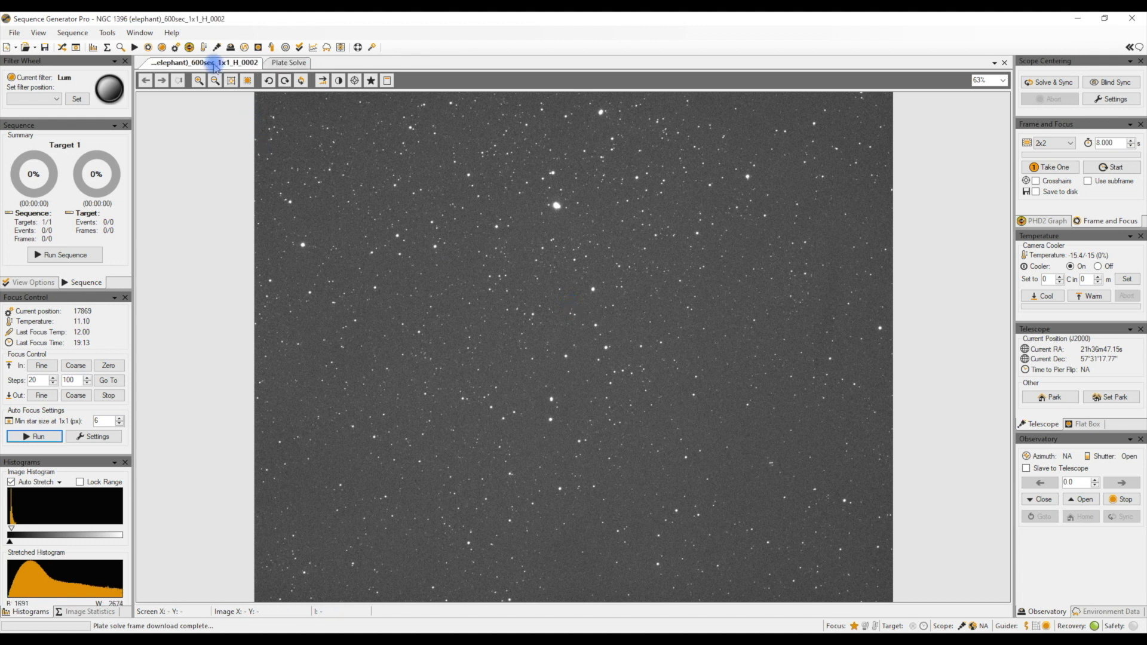
click(289, 63)
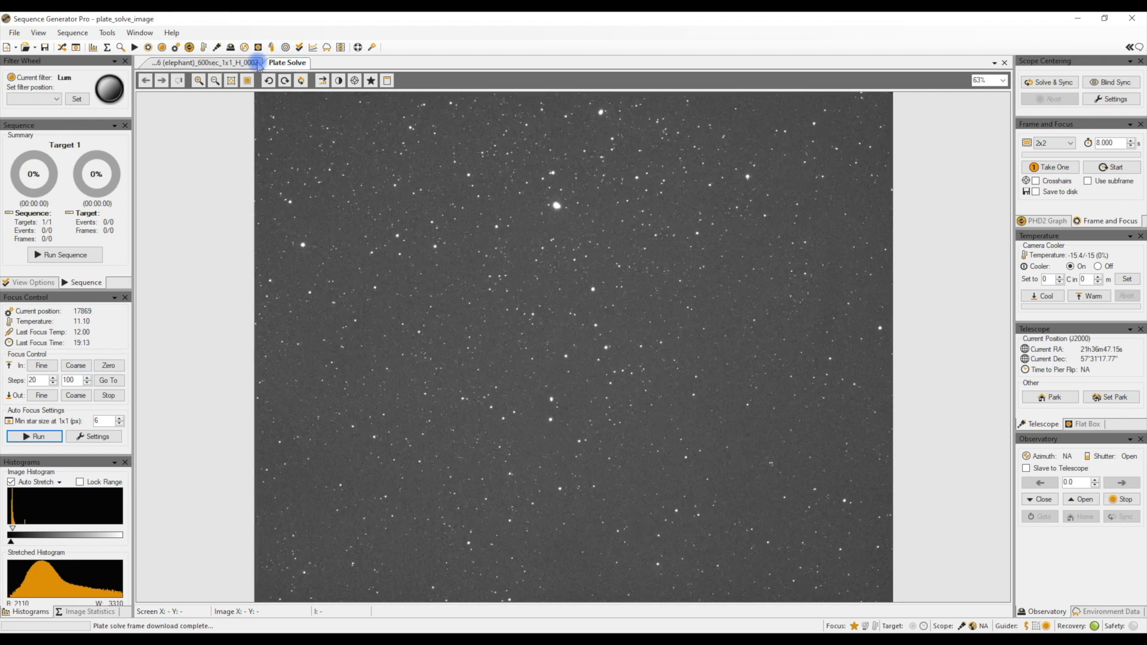
click(233, 64)
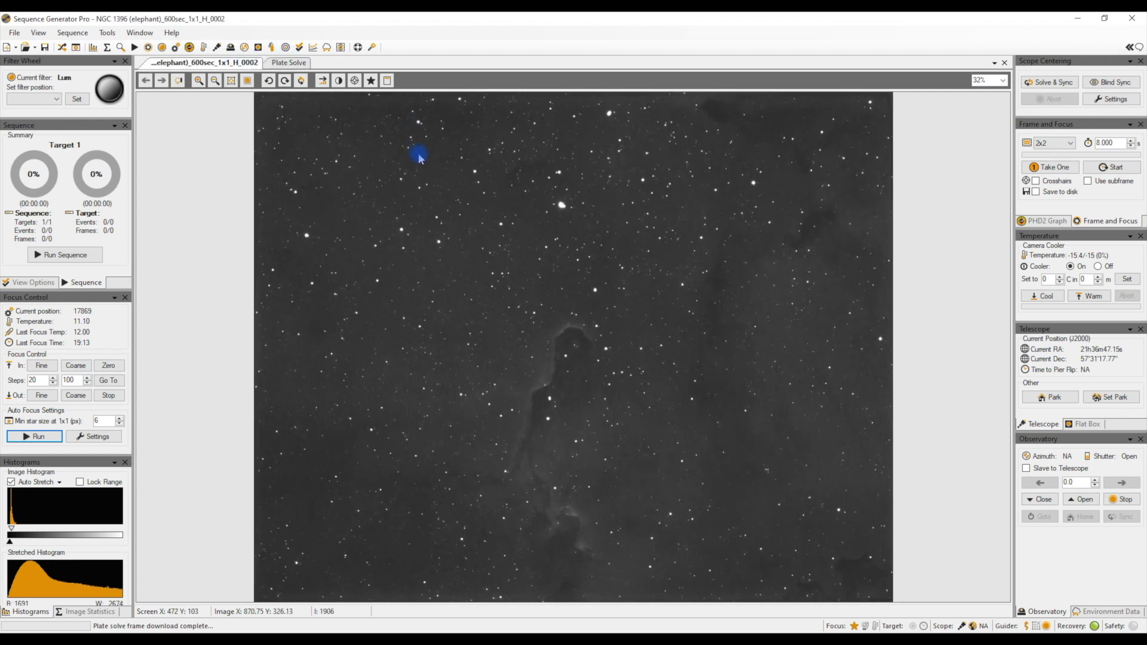